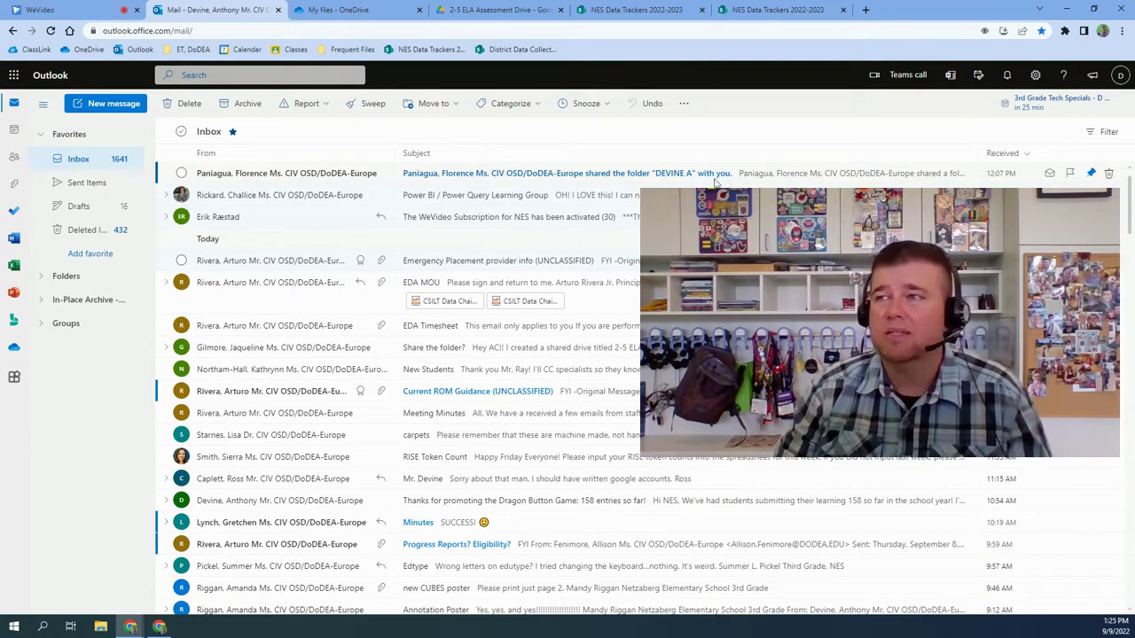
{"action": "left_click", "coordinate": [553, 175]}
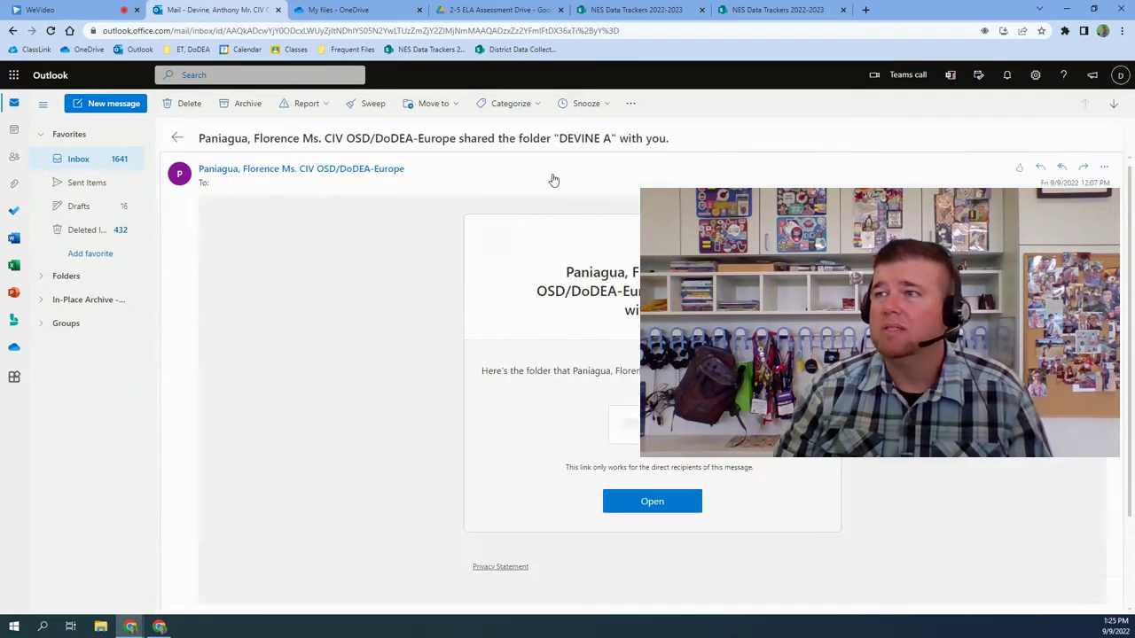
{"action": "left_click", "coordinate": [655, 522]}
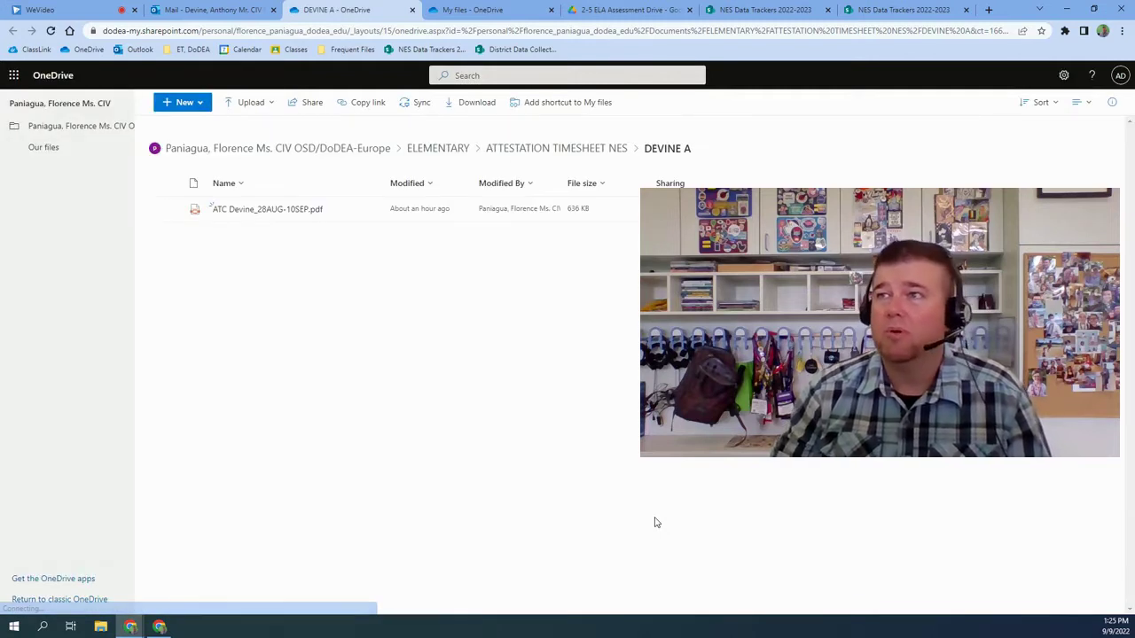
- Look over the DEVINE A folder, then show OneDrive's Shared with you list with DEVINE A at the top
{"action": "left_click", "coordinate": [476, 9]}
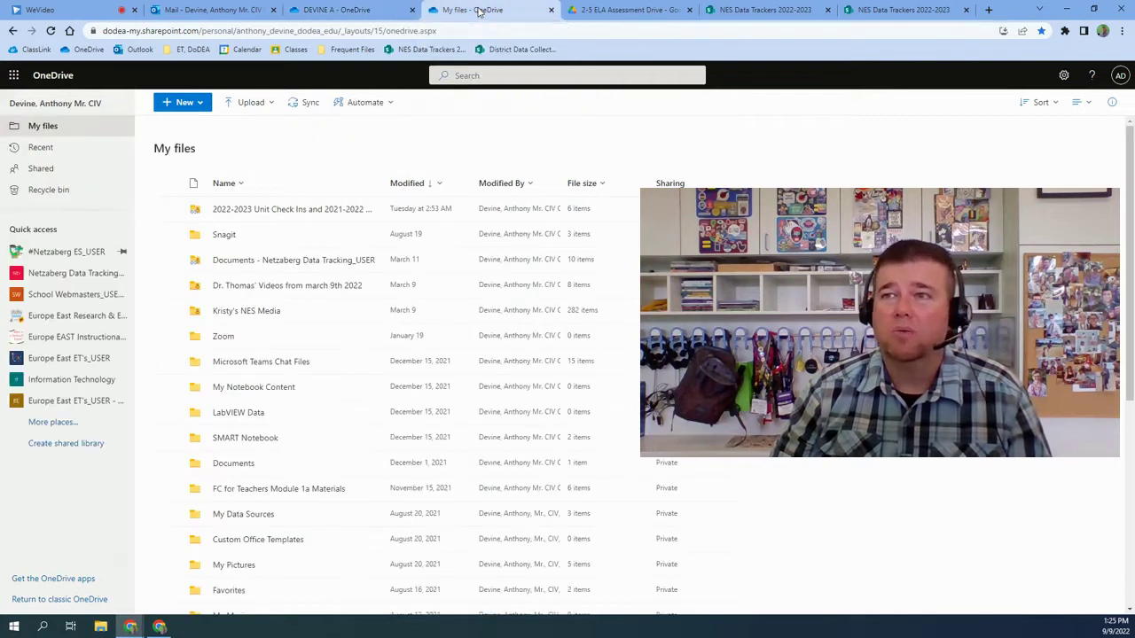
{"action": "left_click", "coordinate": [39, 176]}
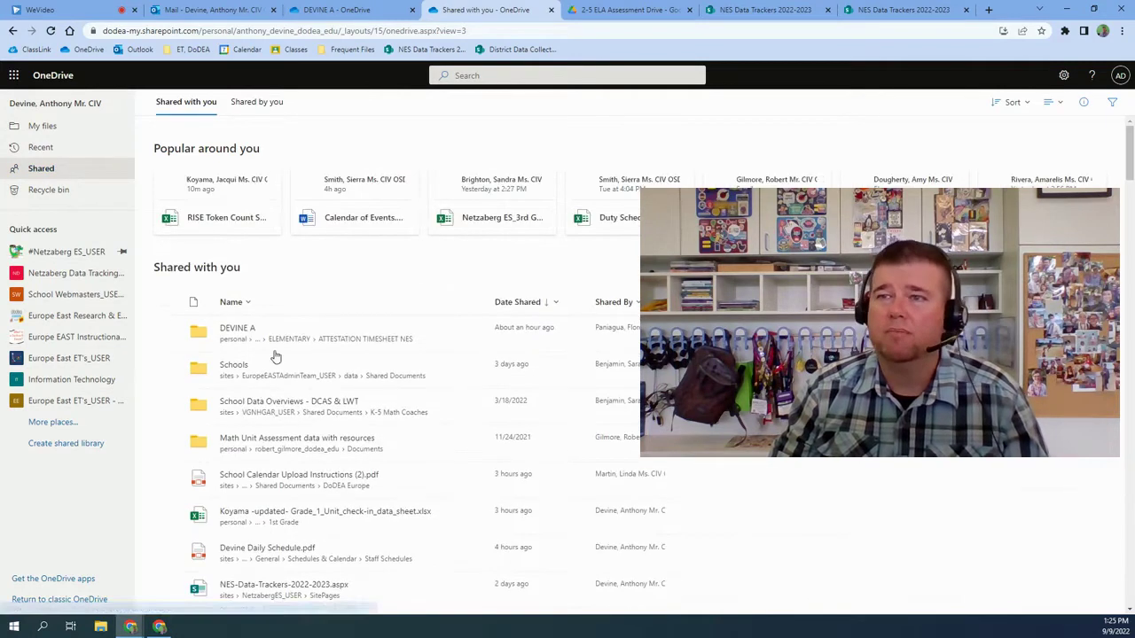
{"action": "left_click", "coordinate": [334, 8]}
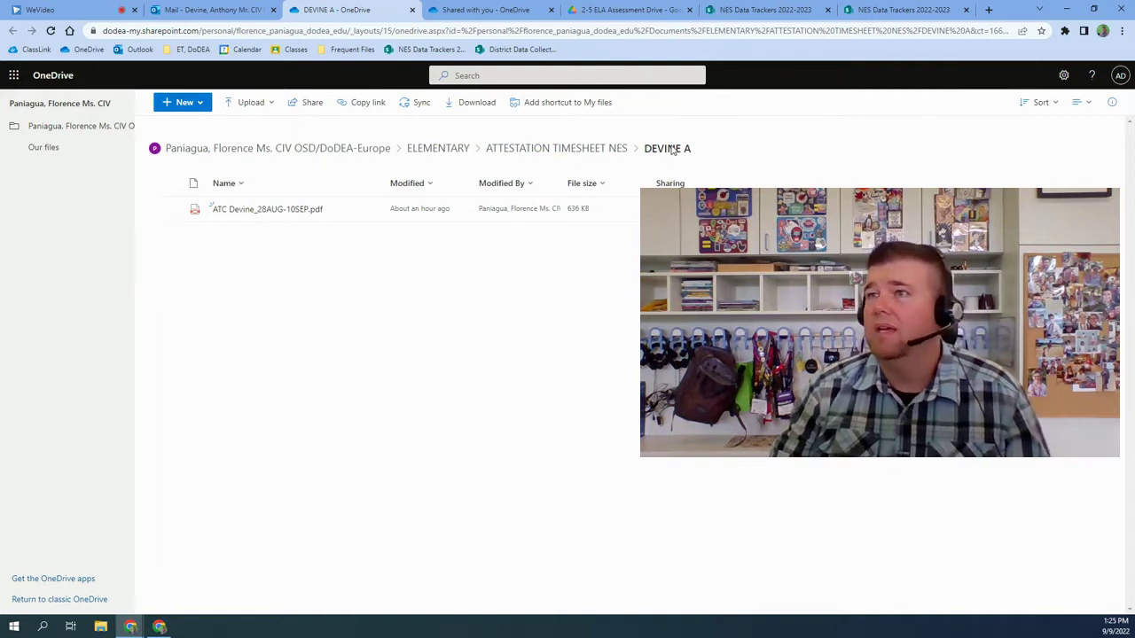
{"action": "left_click", "coordinate": [475, 10]}
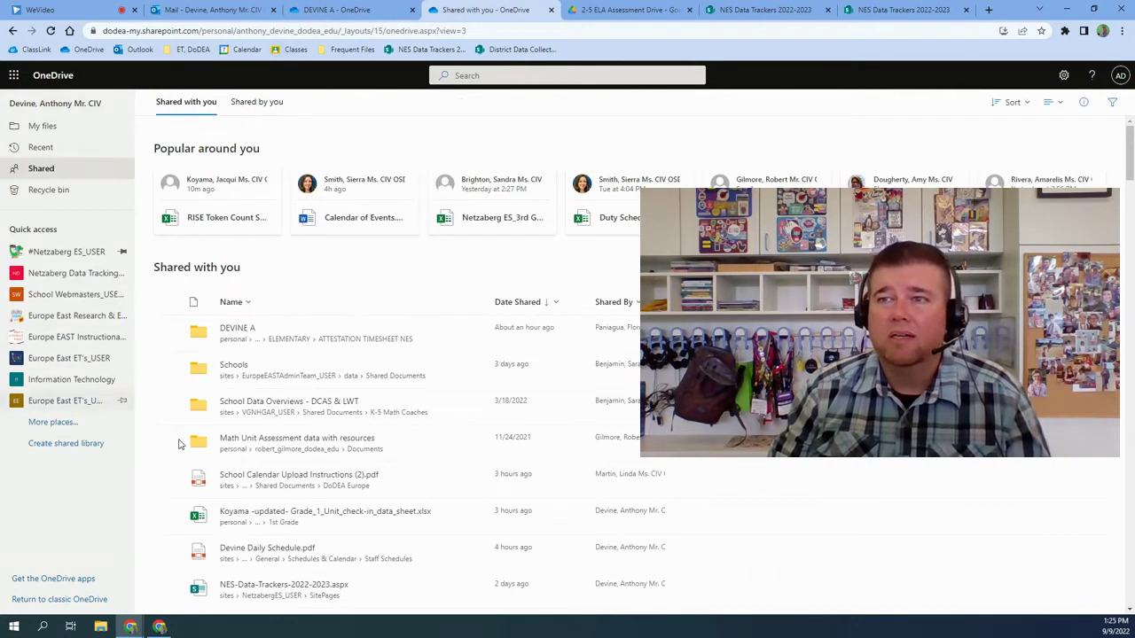
{"action": "left_click", "coordinate": [41, 126]}
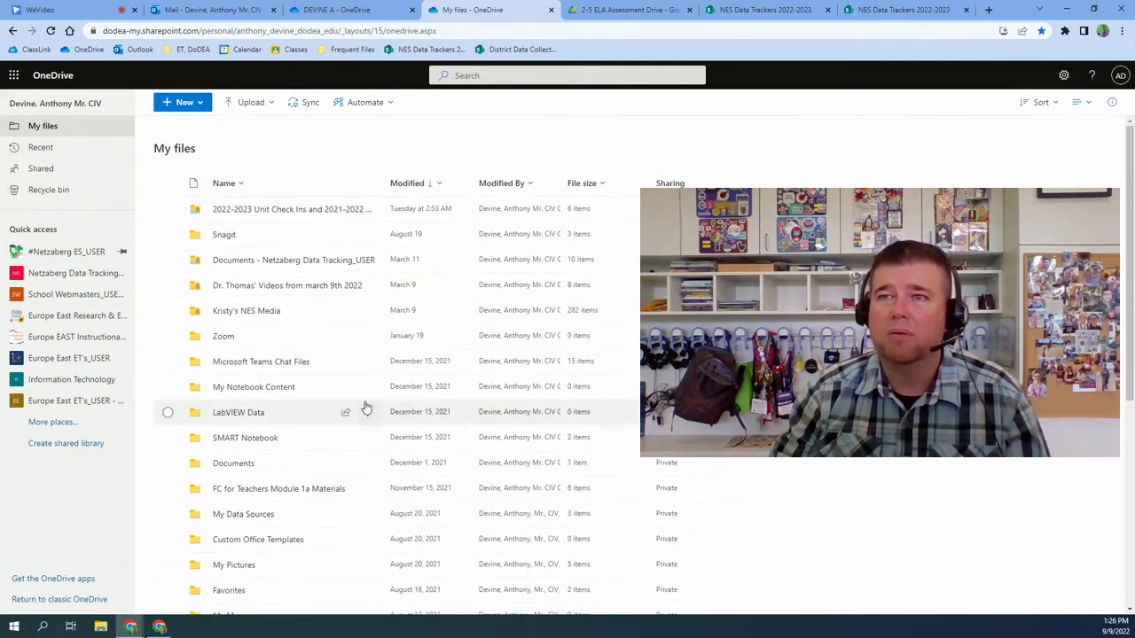
{"action": "left_click", "coordinate": [38, 174]}
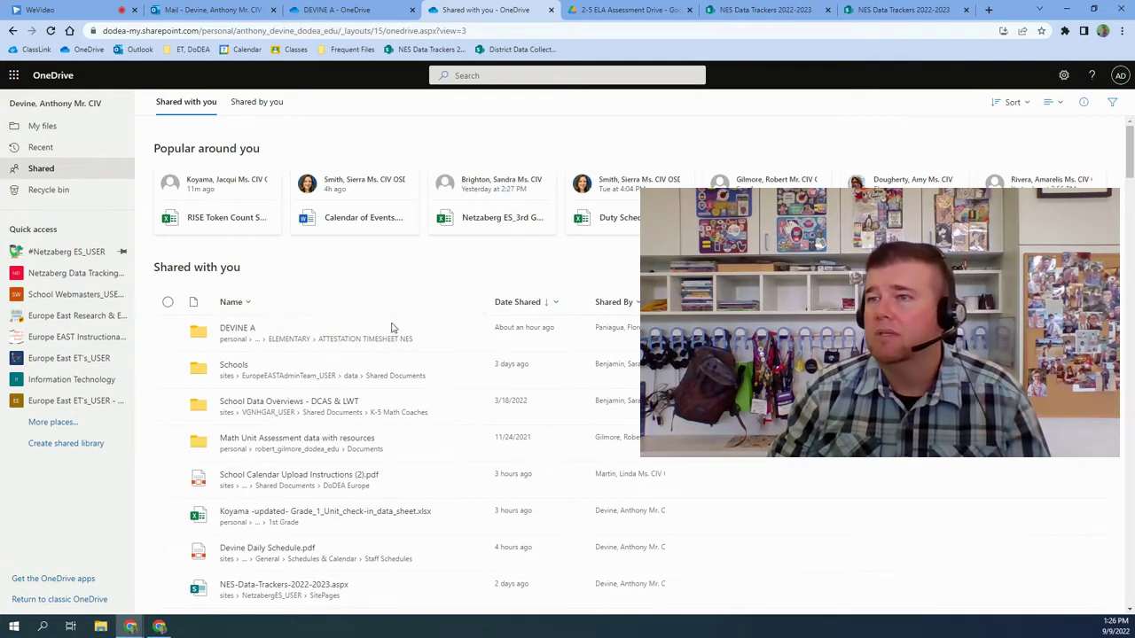
- Add a shortcut to the shared DEVINE A folder to My files and confirm it appears there
{"action": "mouse_move", "coordinate": [311, 332]}
{"action": "left_click", "coordinate": [166, 330]}
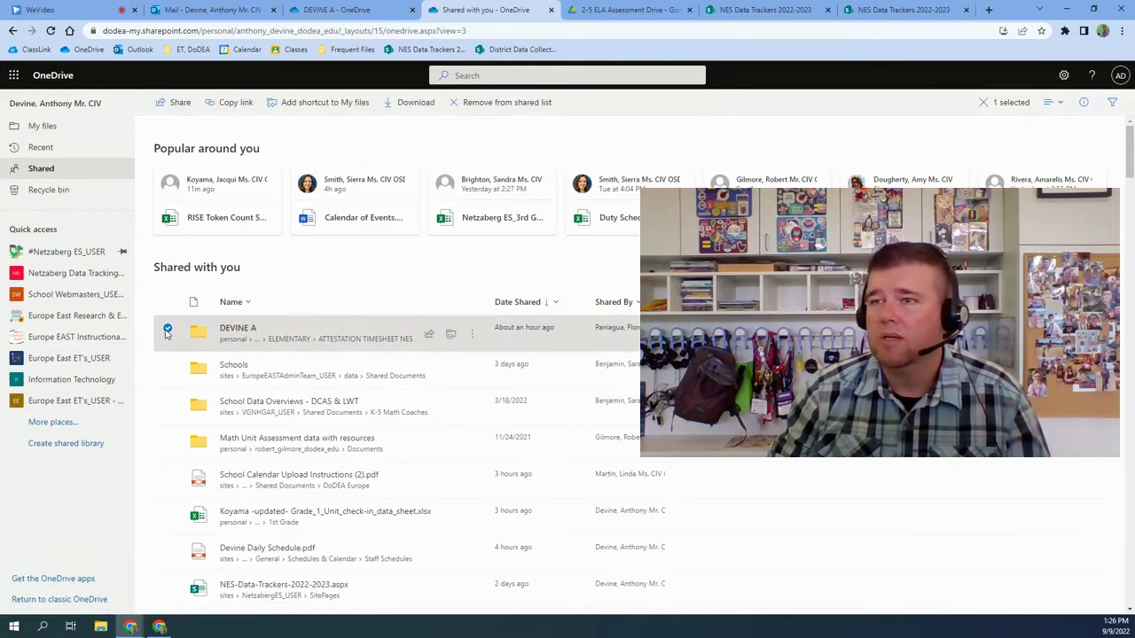
{"action": "left_click", "coordinate": [454, 342]}
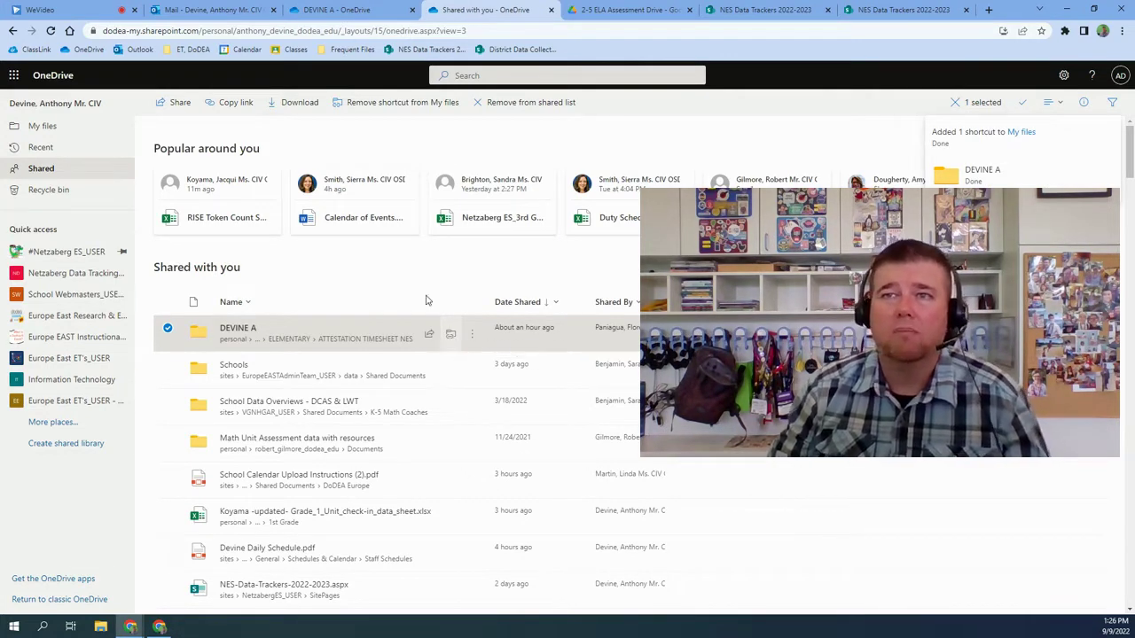
{"action": "left_click", "coordinate": [32, 129]}
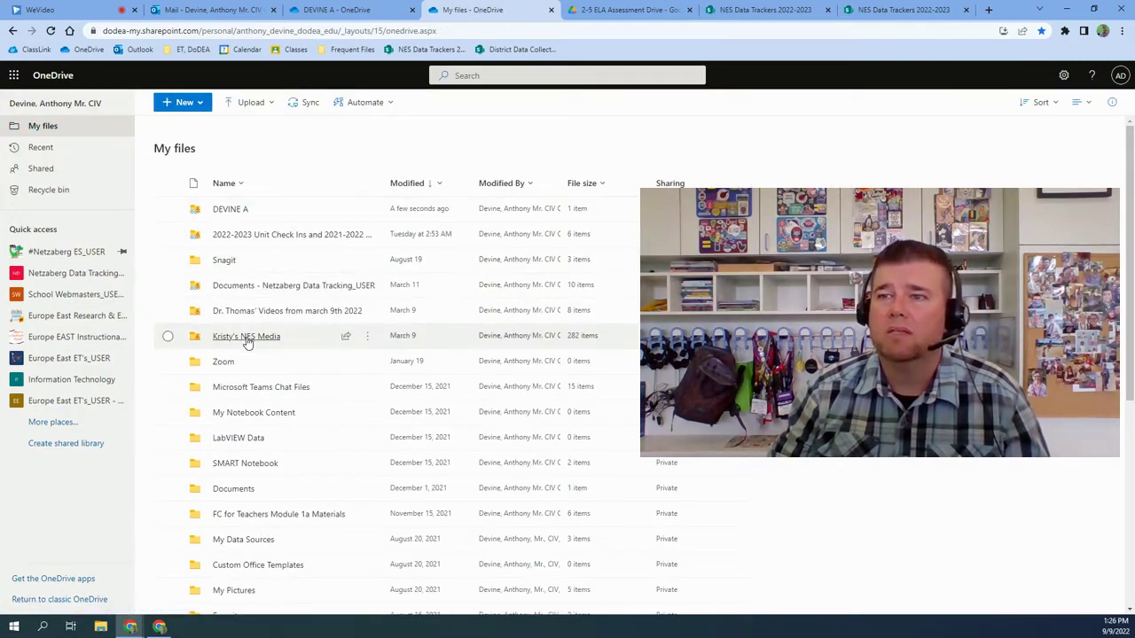
{"action": "scroll", "coordinate": [275, 497], "scroll_direction": "down", "scroll_amount": 2}
{"action": "scroll", "coordinate": [276, 479], "scroll_direction": "up", "scroll_amount": 3}
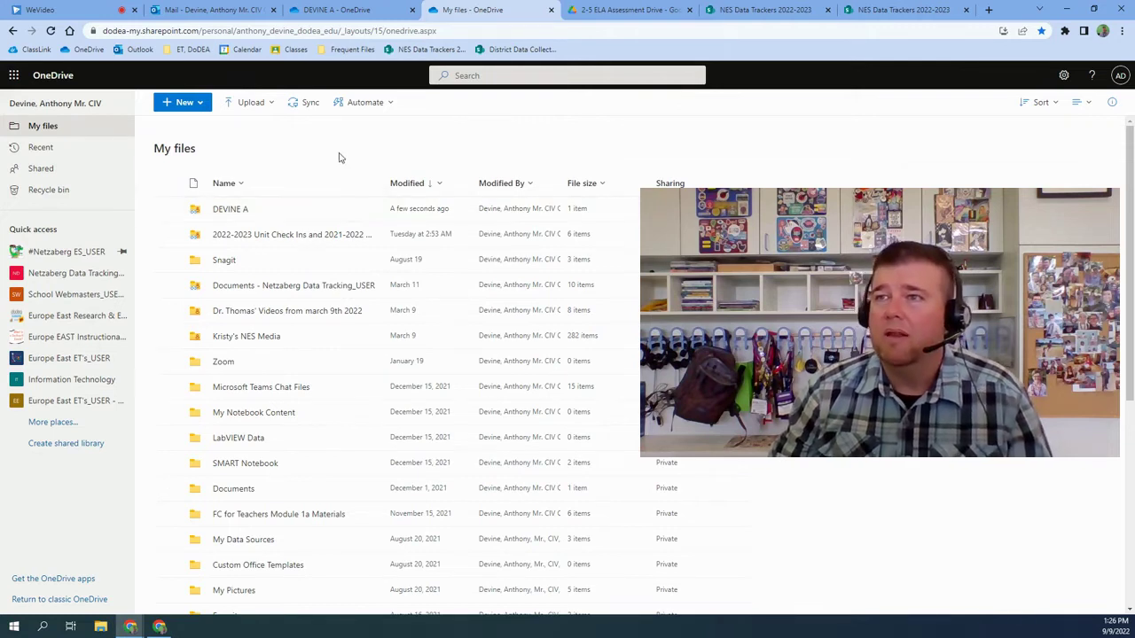
- Start syncing My files to the computer, declining the desktop-app prompt and closing the notice
{"action": "left_click", "coordinate": [308, 108]}
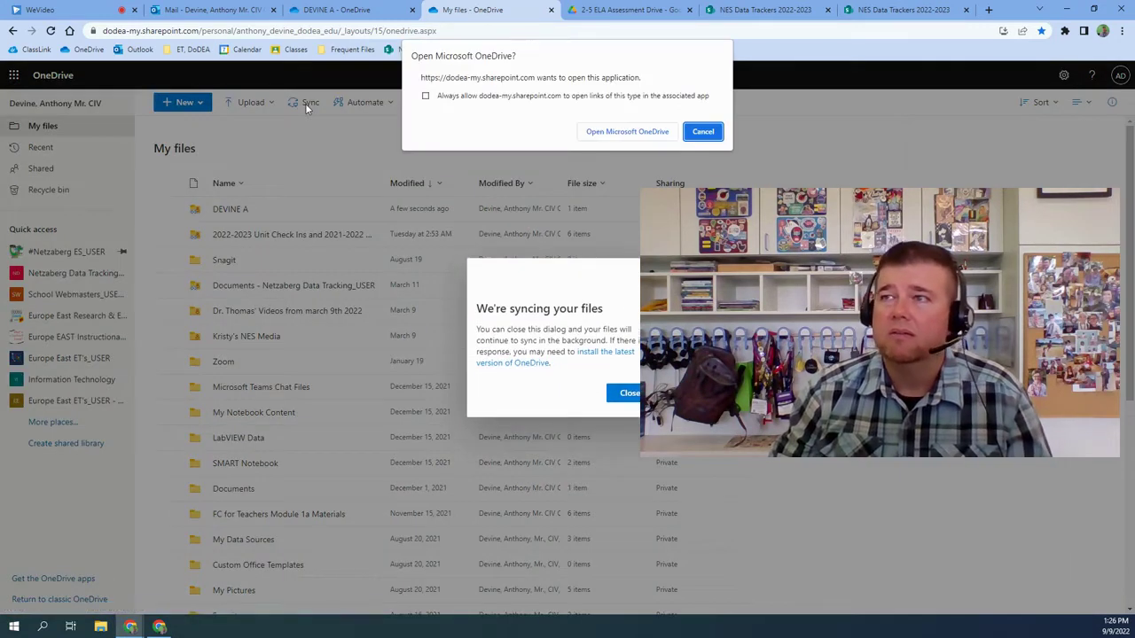
{"action": "left_click", "coordinate": [702, 133]}
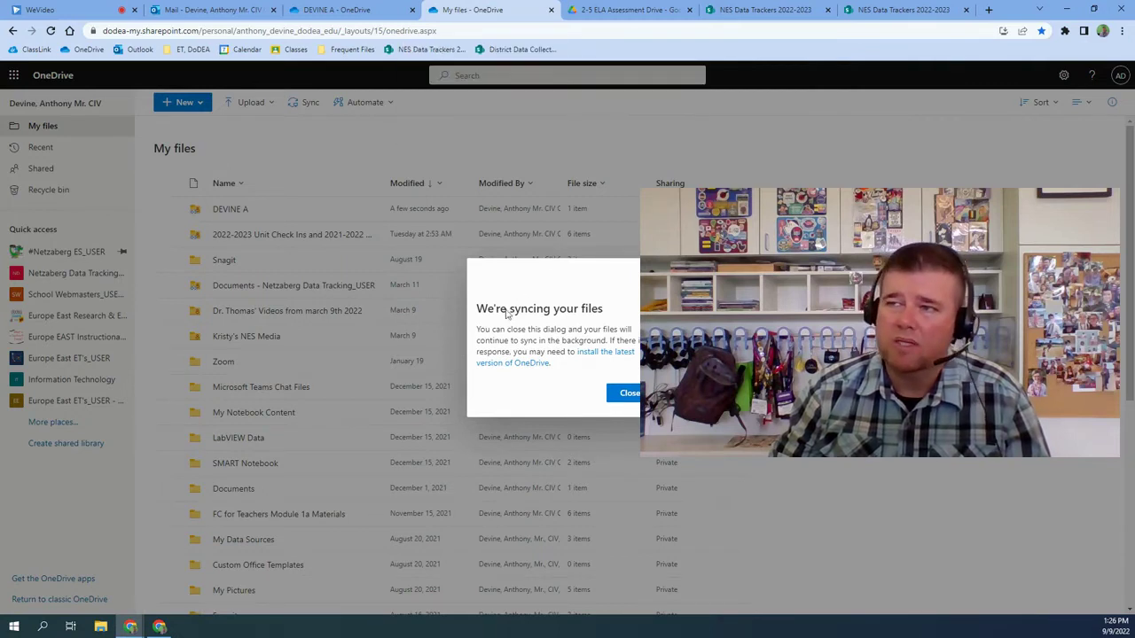
{"action": "left_click", "coordinate": [629, 394]}
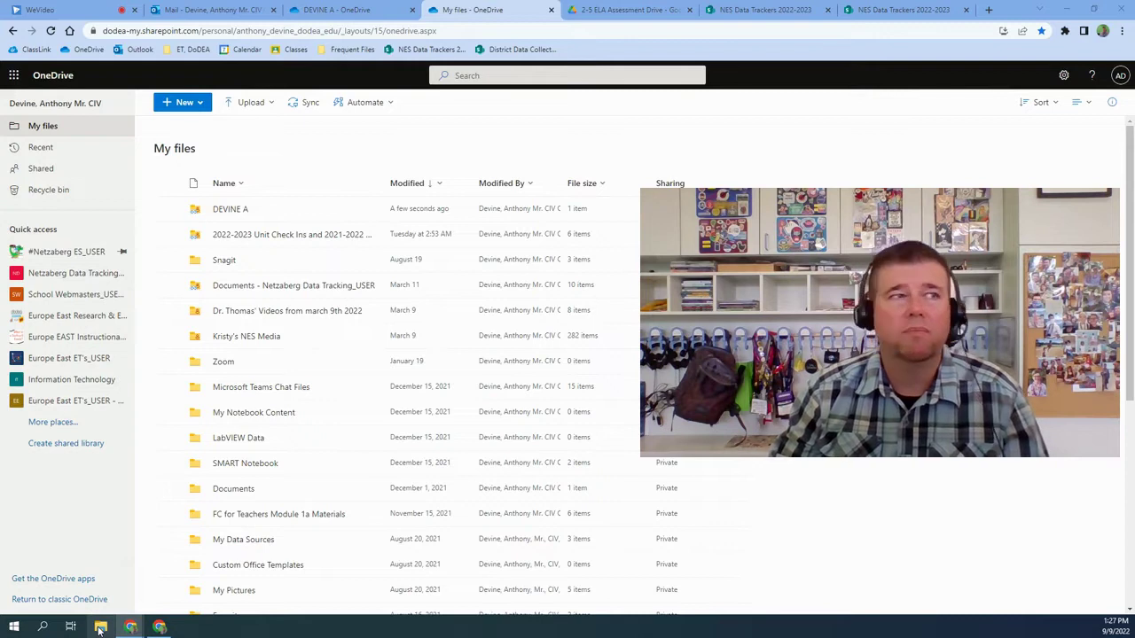
- In File Explorer, open the synced DEVINE A folder under OneDrive and select its timesheet PDF
{"action": "left_click", "coordinate": [100, 627]}
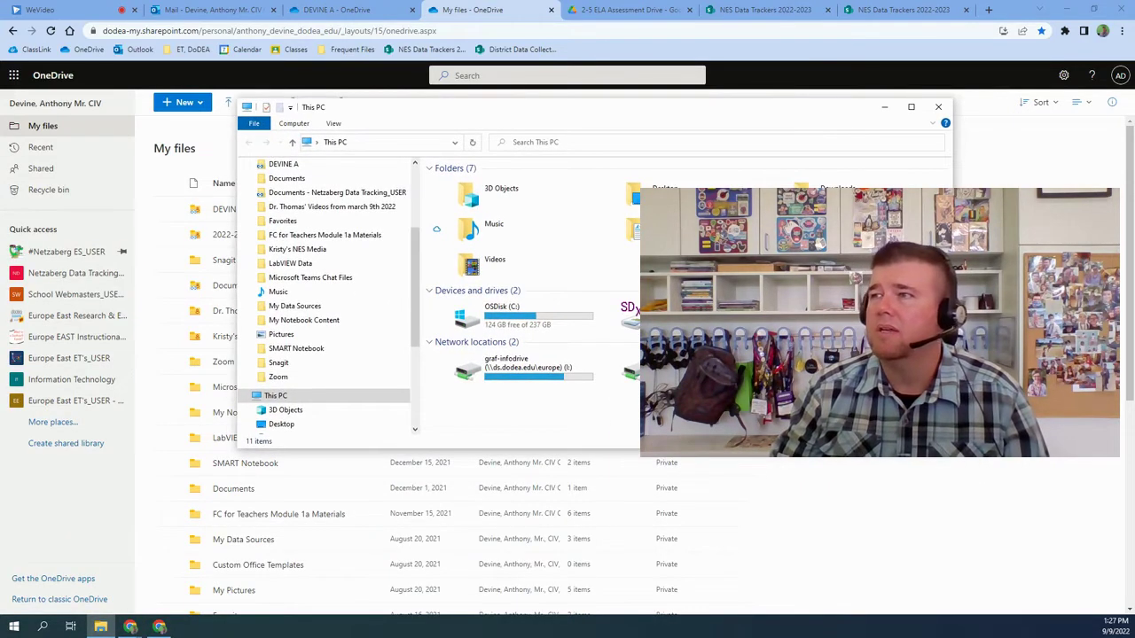
{"action": "scroll", "coordinate": [309, 258], "scroll_direction": "up", "scroll_amount": 2}
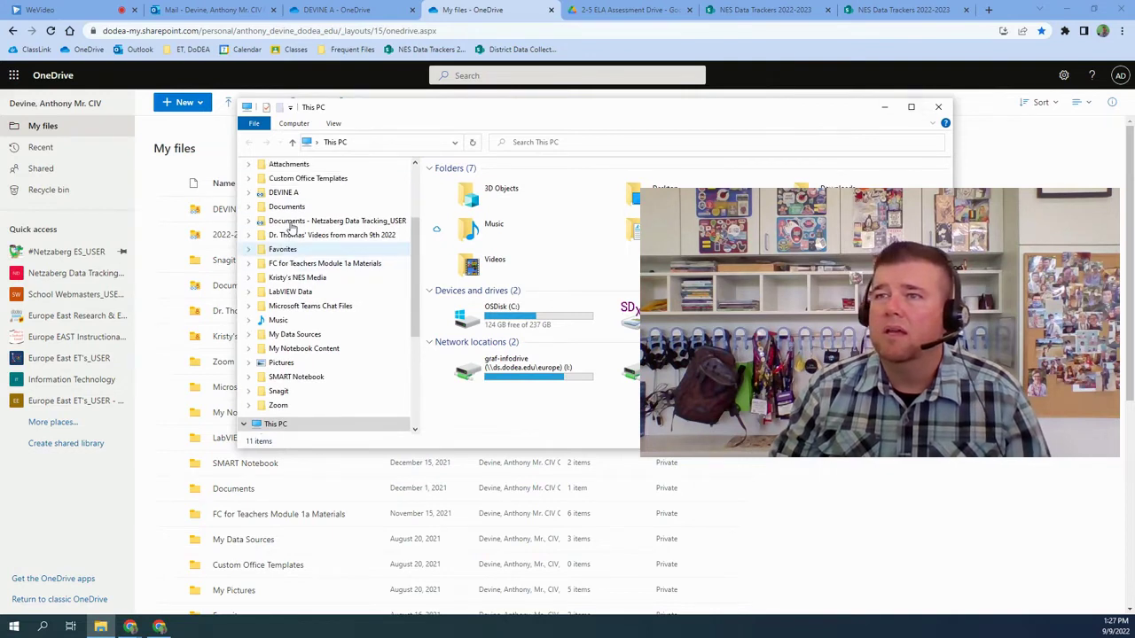
{"action": "scroll", "coordinate": [308, 258], "scroll_direction": "up", "scroll_amount": 1}
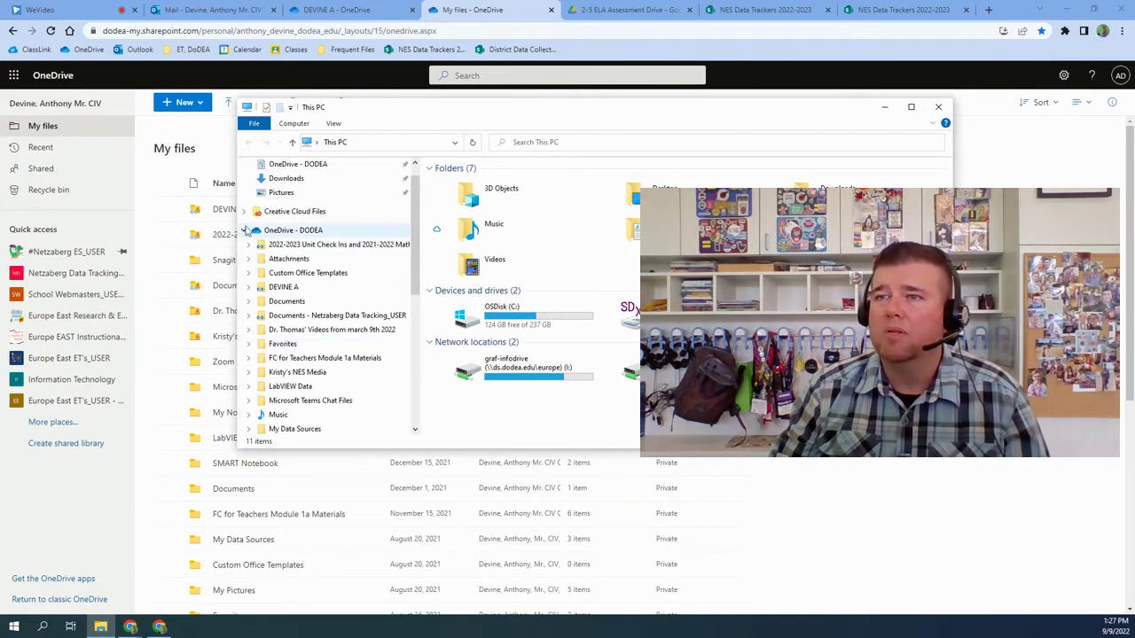
{"action": "left_click", "coordinate": [247, 230]}
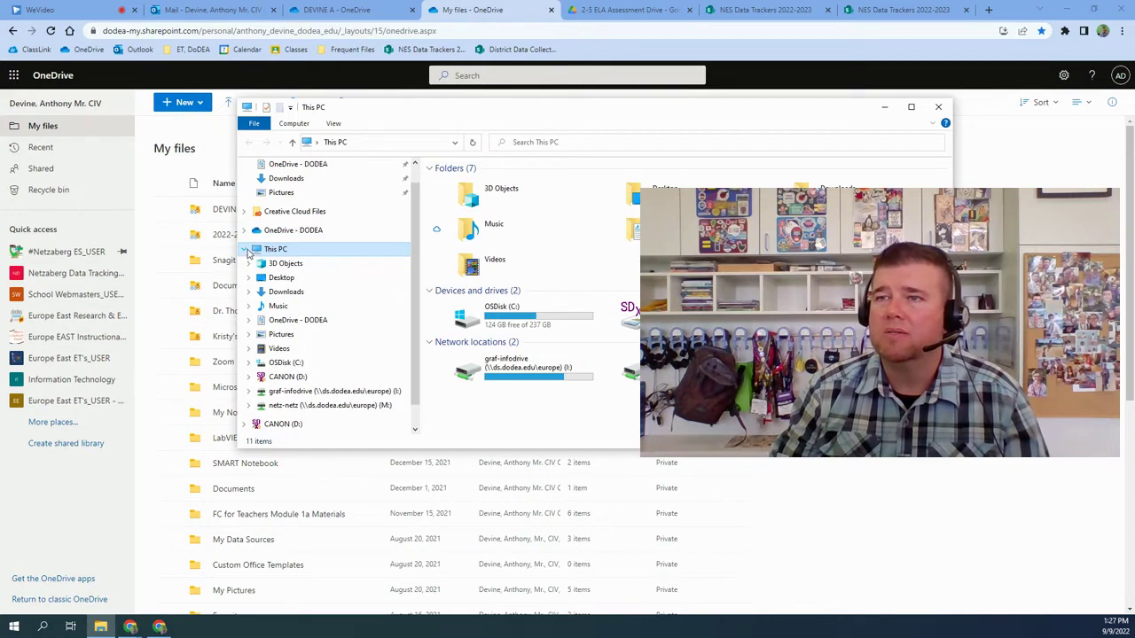
{"action": "left_click", "coordinate": [247, 251]}
{"action": "left_click", "coordinate": [246, 174]}
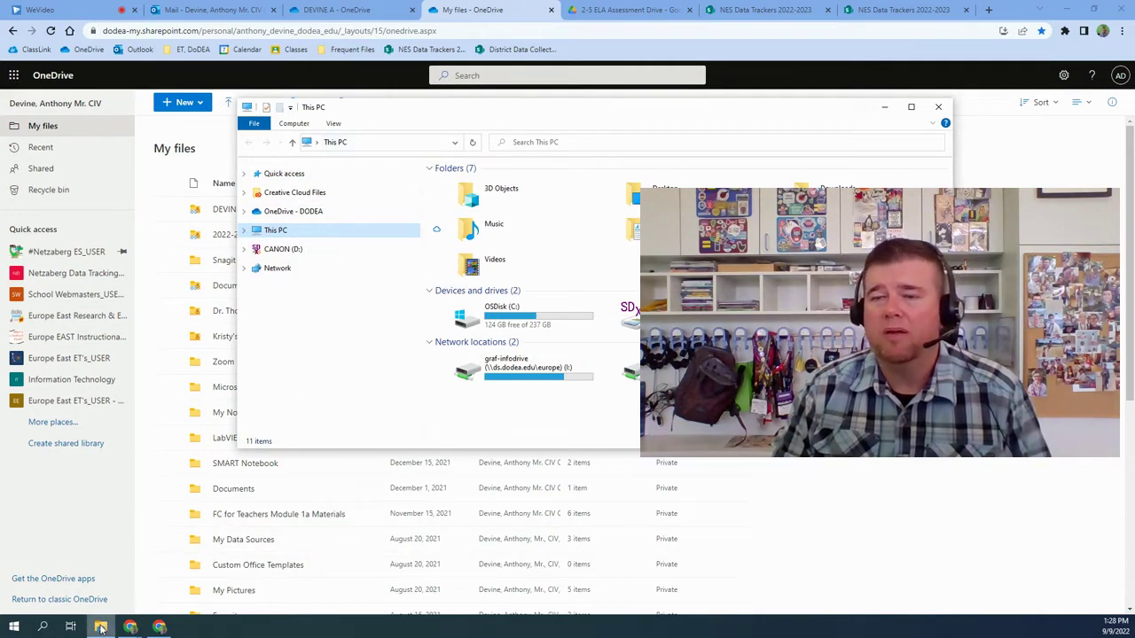
{"action": "left_click", "coordinate": [245, 213]}
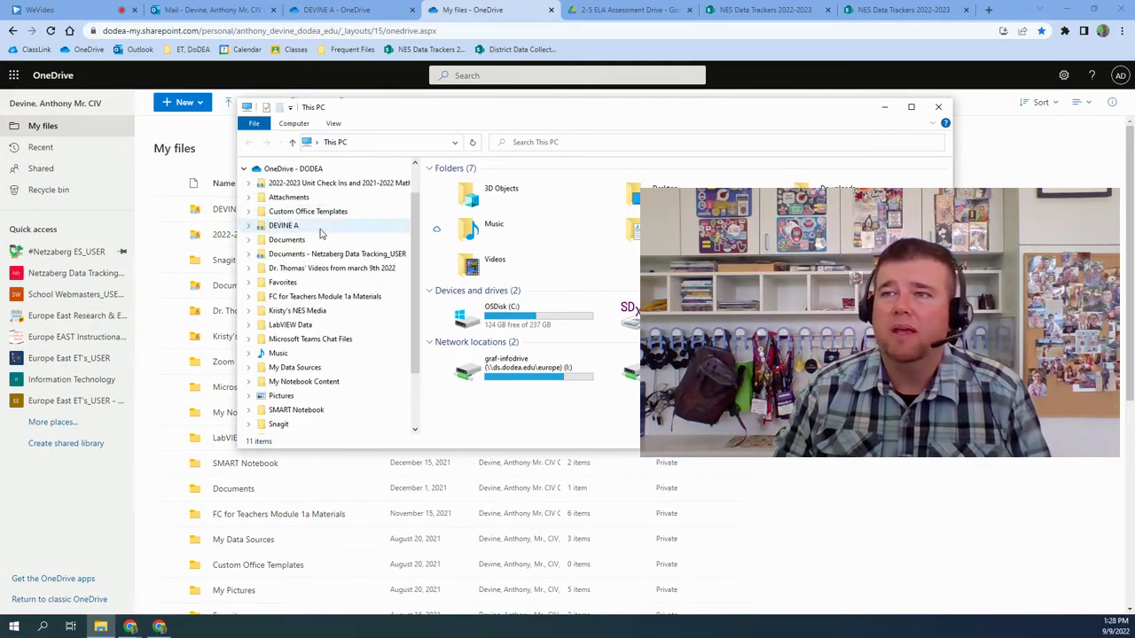
{"action": "left_click", "coordinate": [277, 227]}
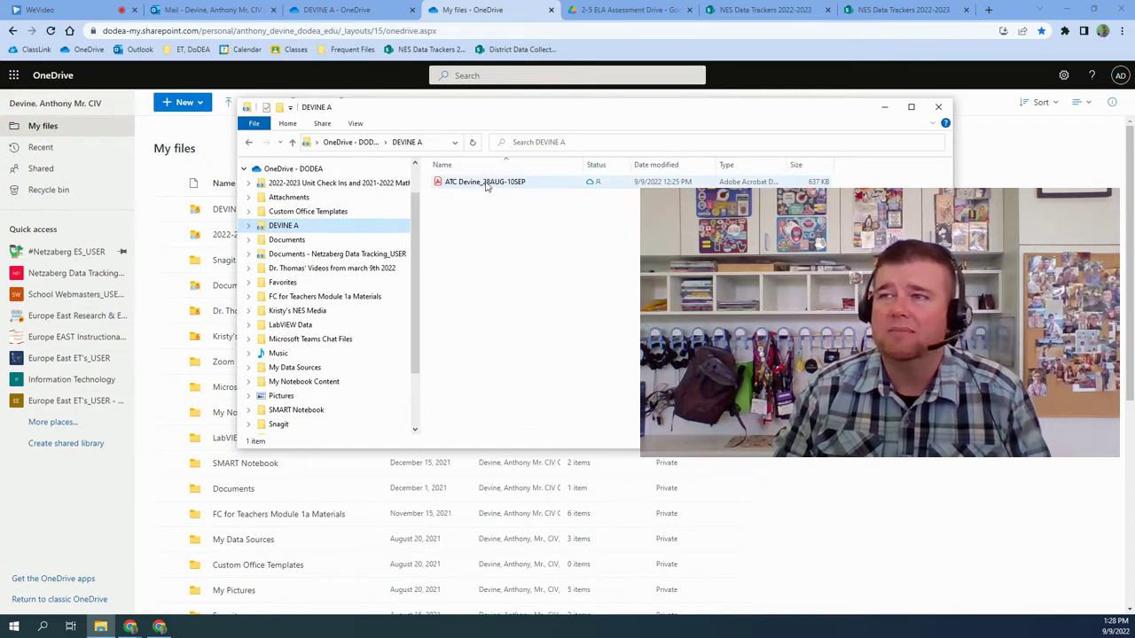
{"action": "left_click", "coordinate": [473, 185]}
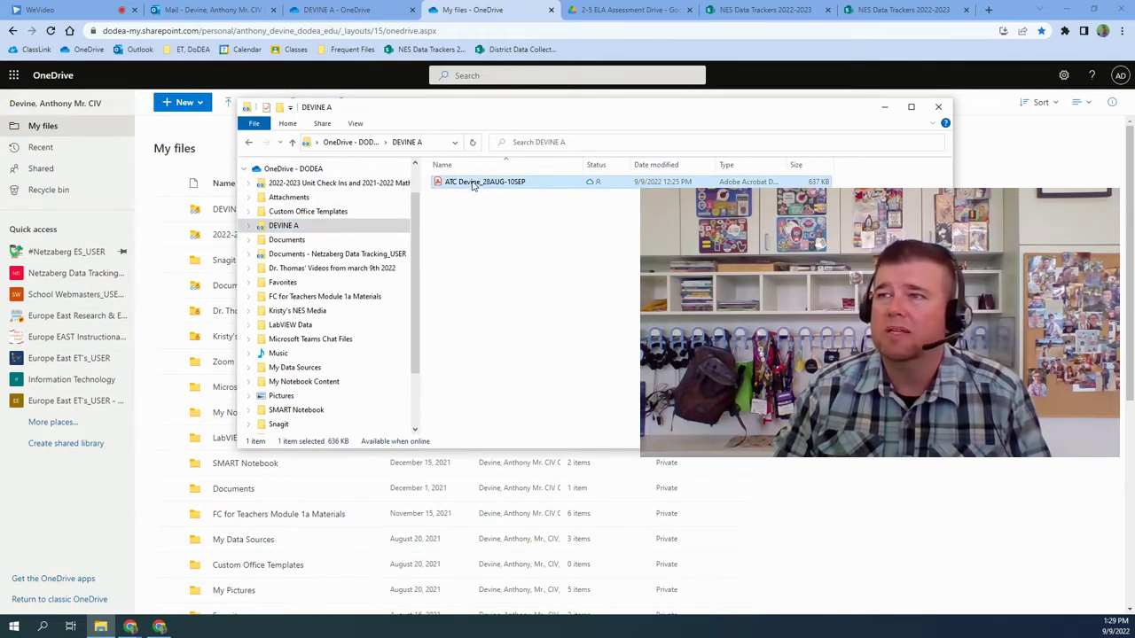
- Open the timesheet in Acrobat and place the saved cursive signature on the attestation line
{"action": "double_click", "coordinate": [473, 183]}
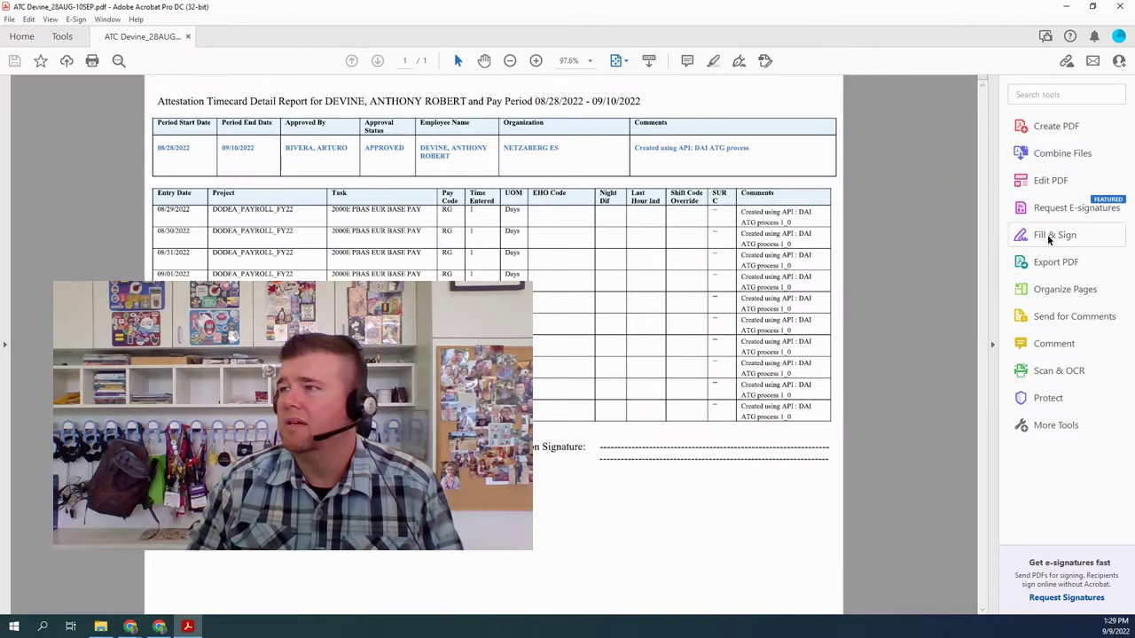
{"action": "left_click", "coordinate": [1042, 235]}
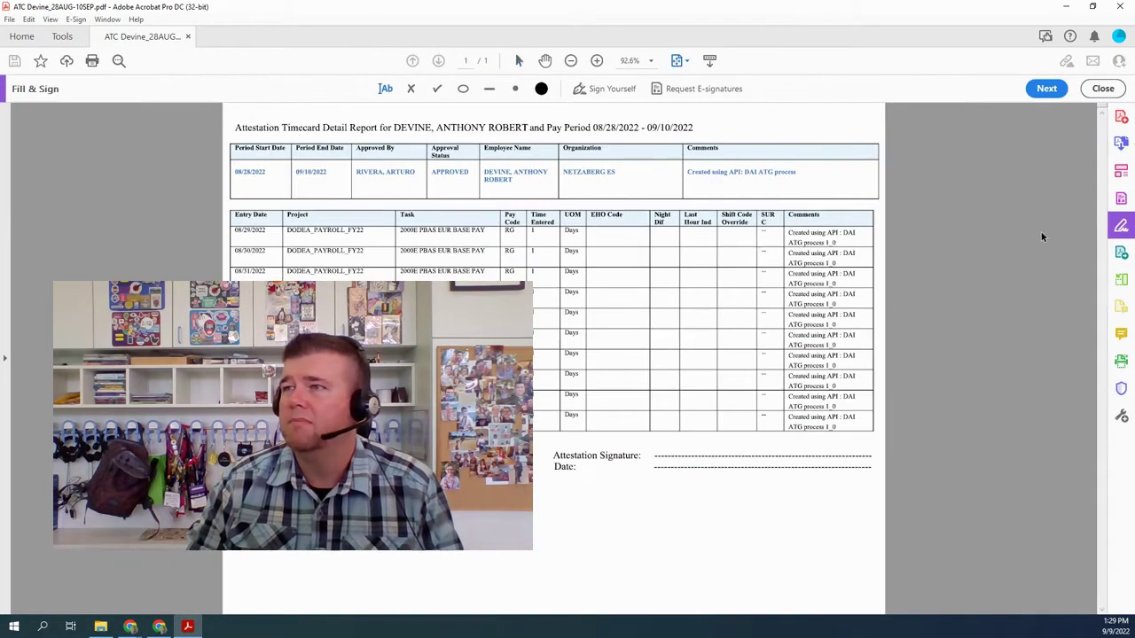
{"action": "left_click", "coordinate": [605, 89]}
{"action": "left_click", "coordinate": [594, 129]}
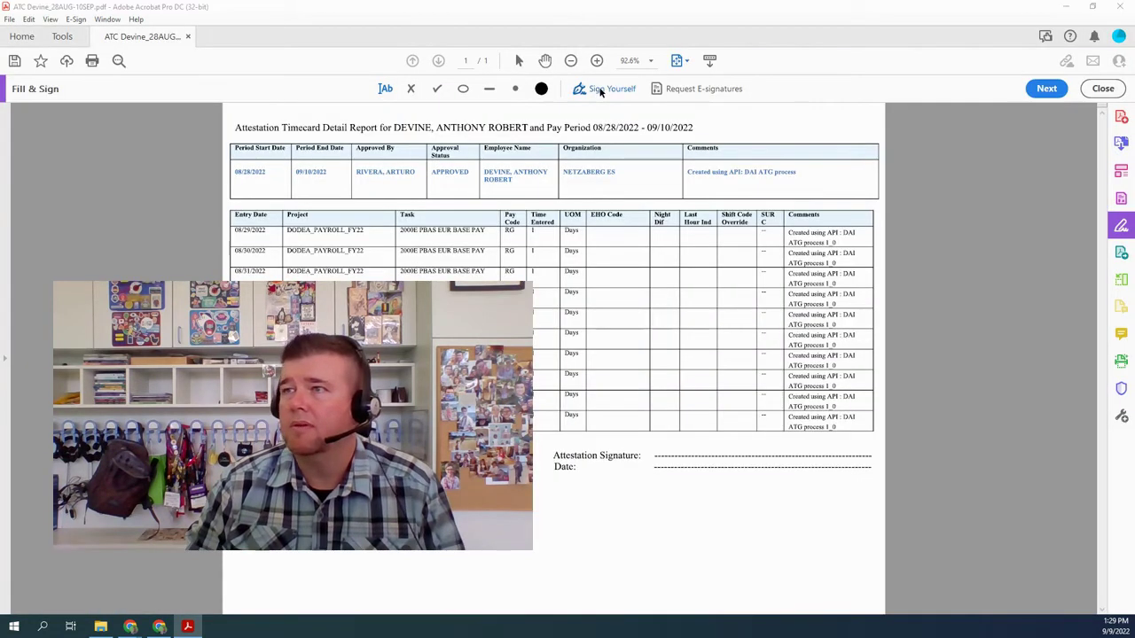
{"action": "left_click", "coordinate": [600, 90]}
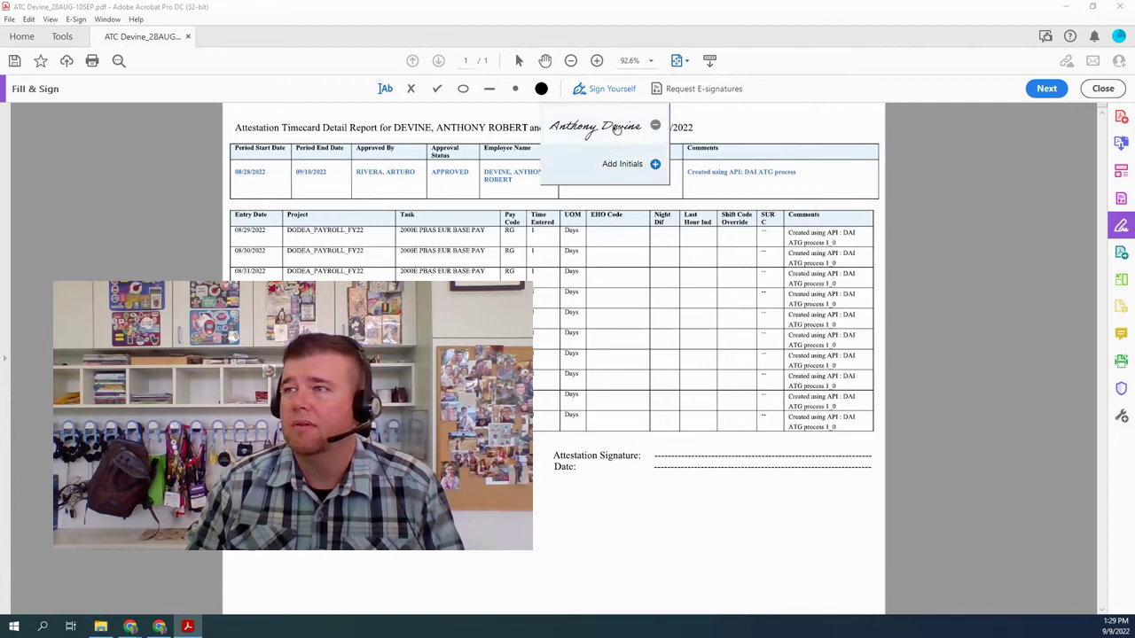
{"action": "left_click", "coordinate": [615, 125]}
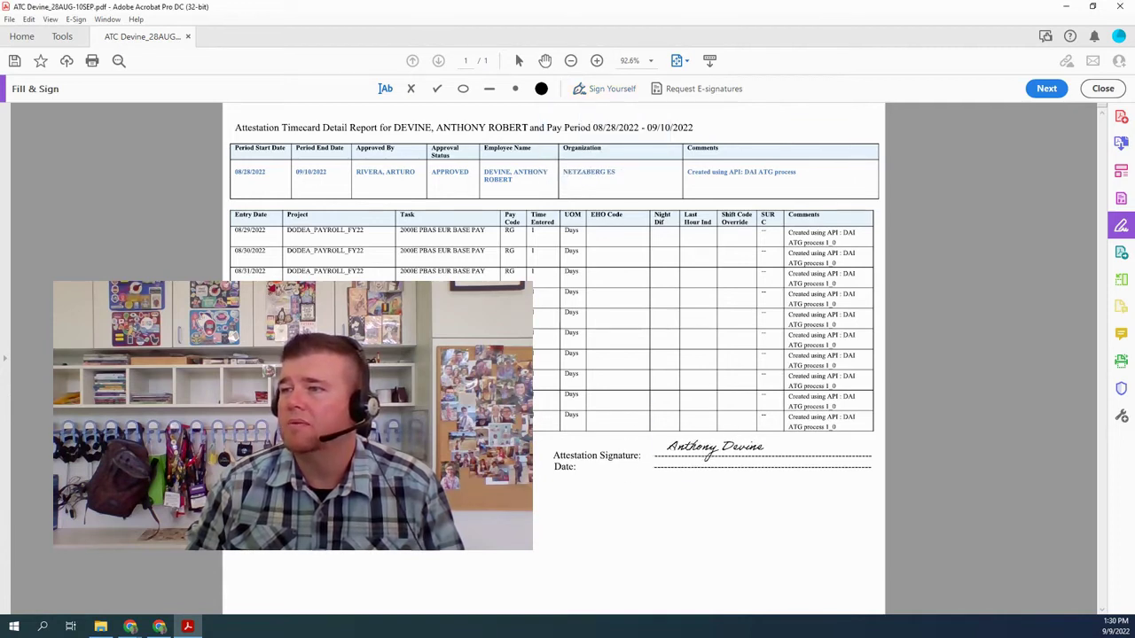
{"action": "left_click", "coordinate": [715, 447]}
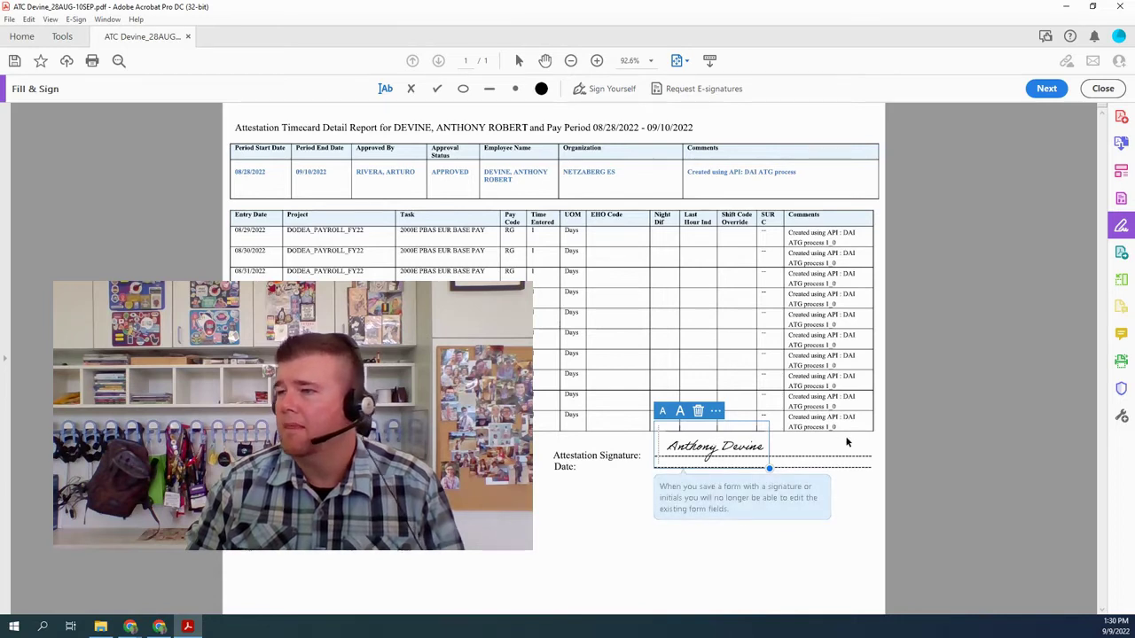
- Add the date 9/9/2022 as text on the Date line
{"action": "left_click", "coordinate": [782, 464]}
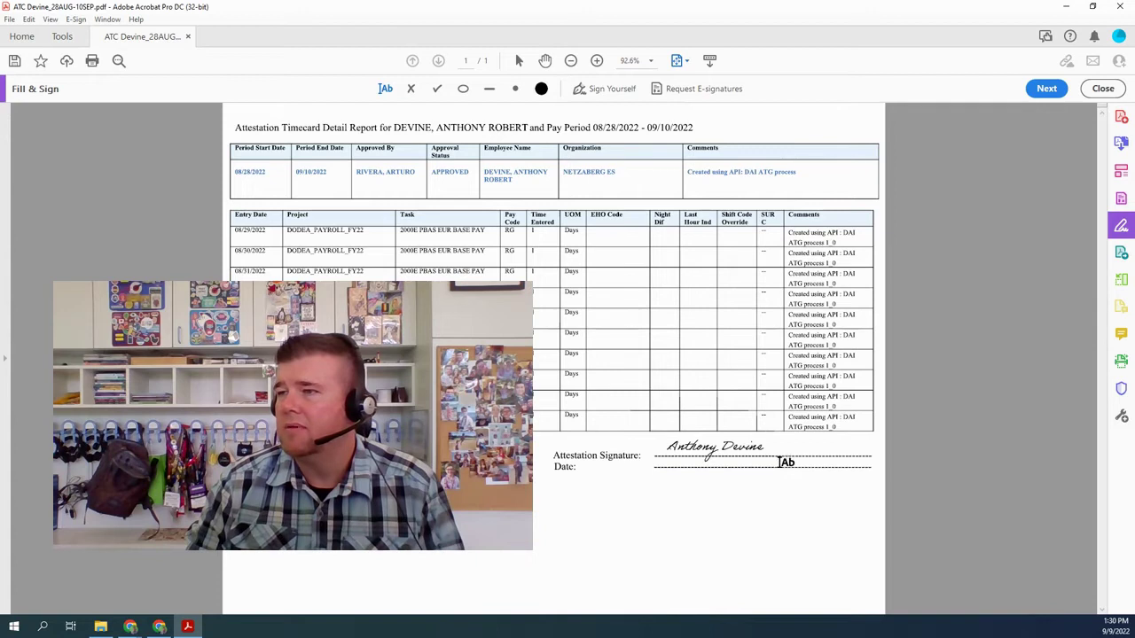
{"action": "left_click", "coordinate": [780, 462]}
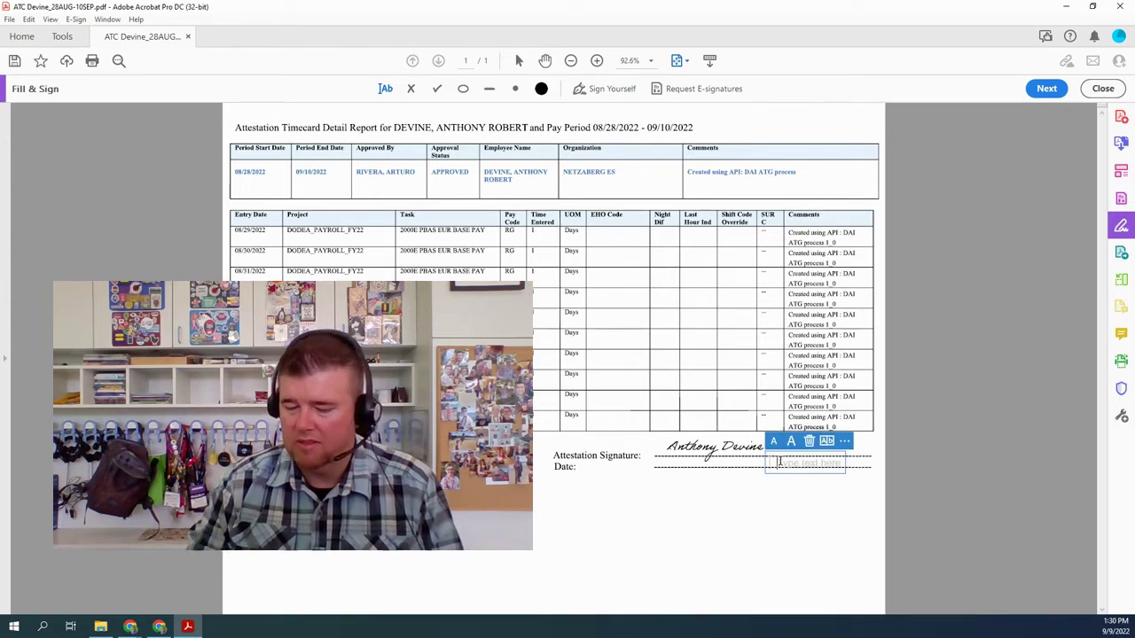
{"action": "type", "text": "9/9/"}
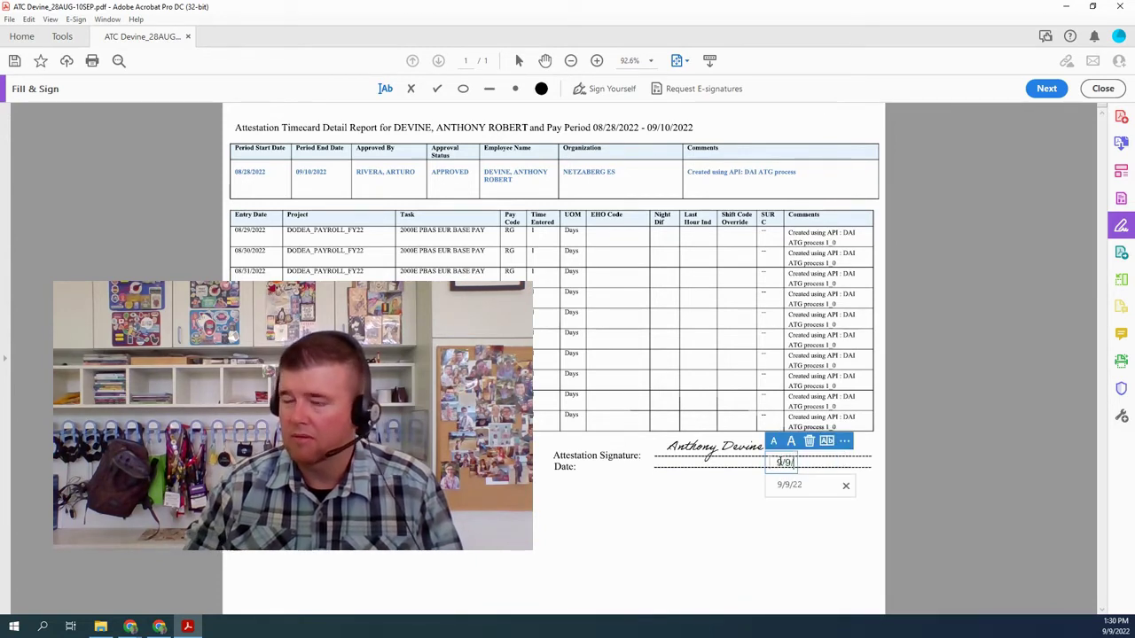
{"action": "type", "text": "2022"}
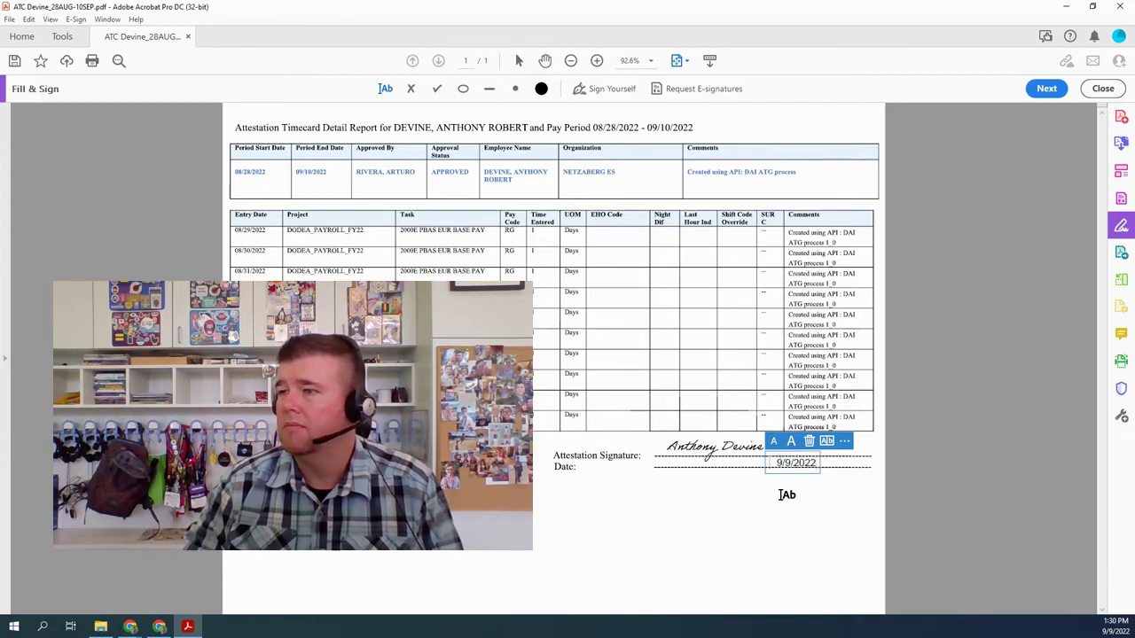
{"action": "left_click", "coordinate": [785, 493]}
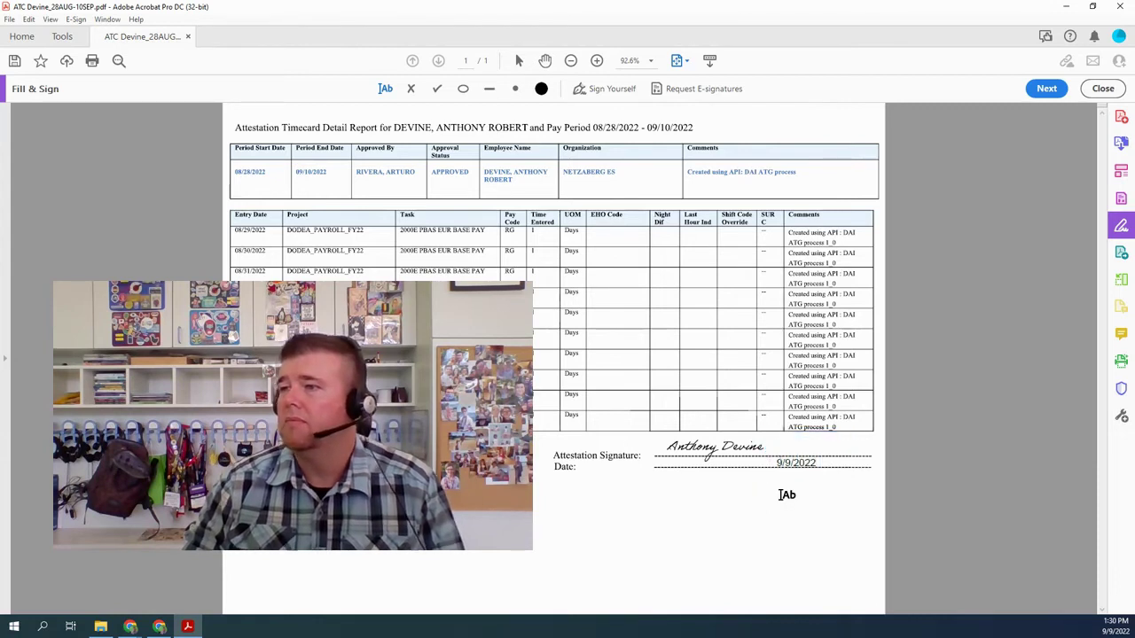
- Save the signed, dated timesheet and close it
{"action": "left_click", "coordinate": [15, 62]}
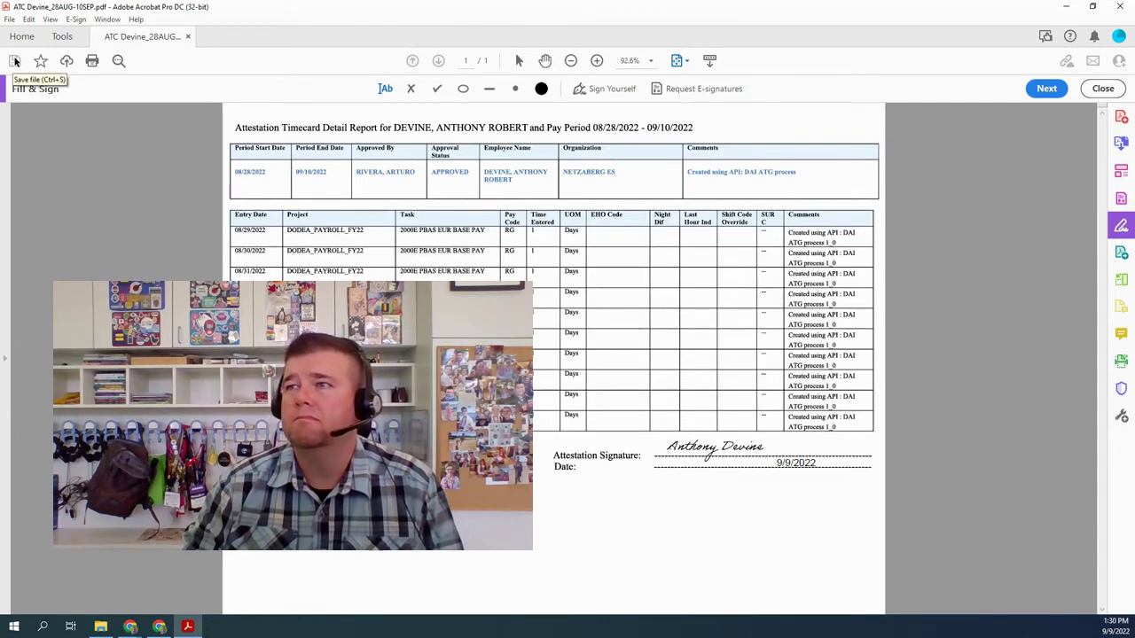
{"action": "left_click", "coordinate": [1102, 90]}
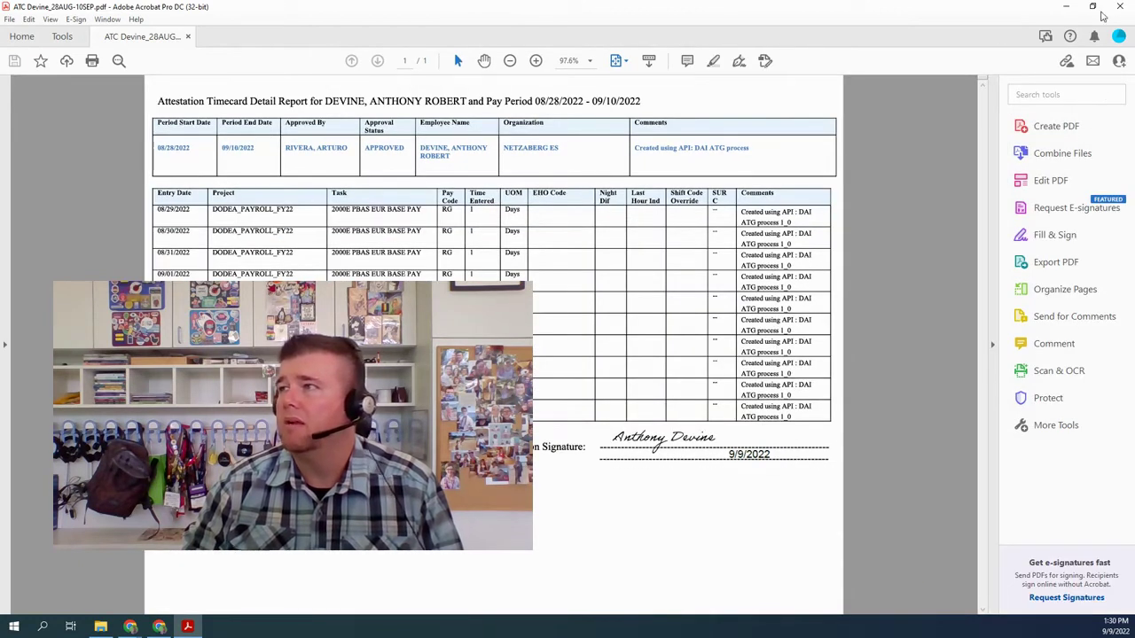
{"action": "left_click", "coordinate": [1125, 5]}
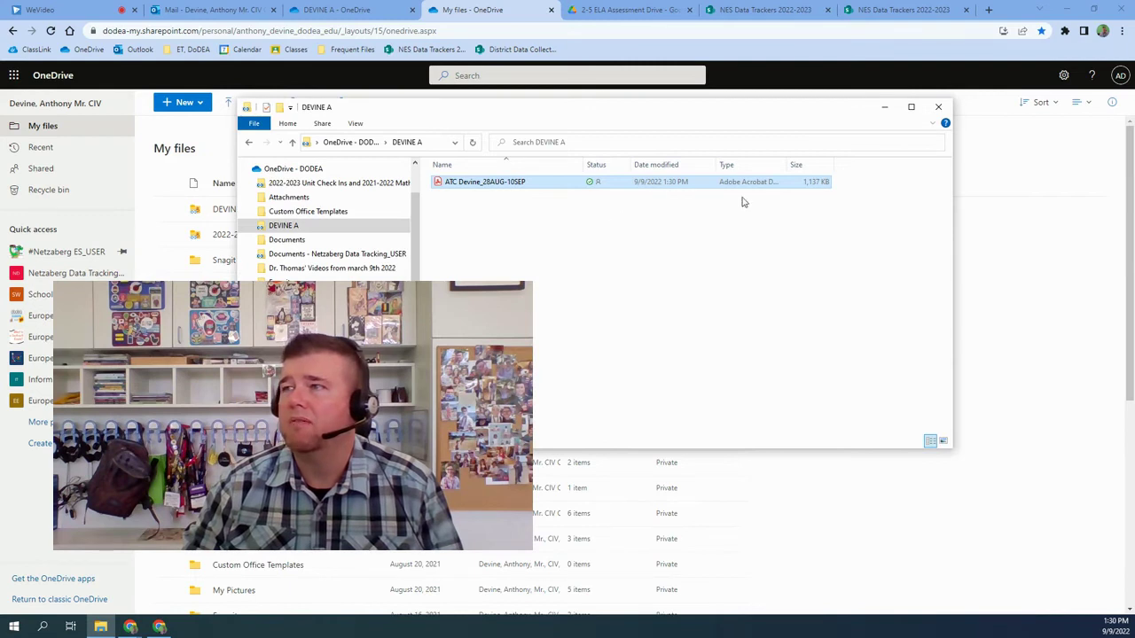
{"action": "left_click", "coordinate": [937, 108]}
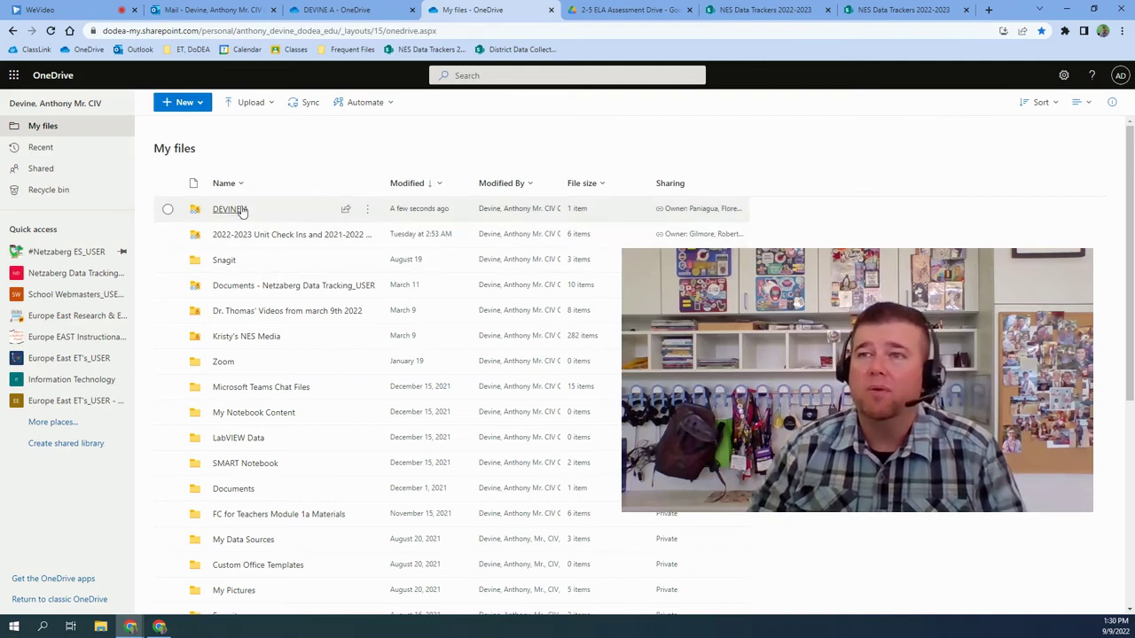
{"action": "left_click", "coordinate": [102, 627]}
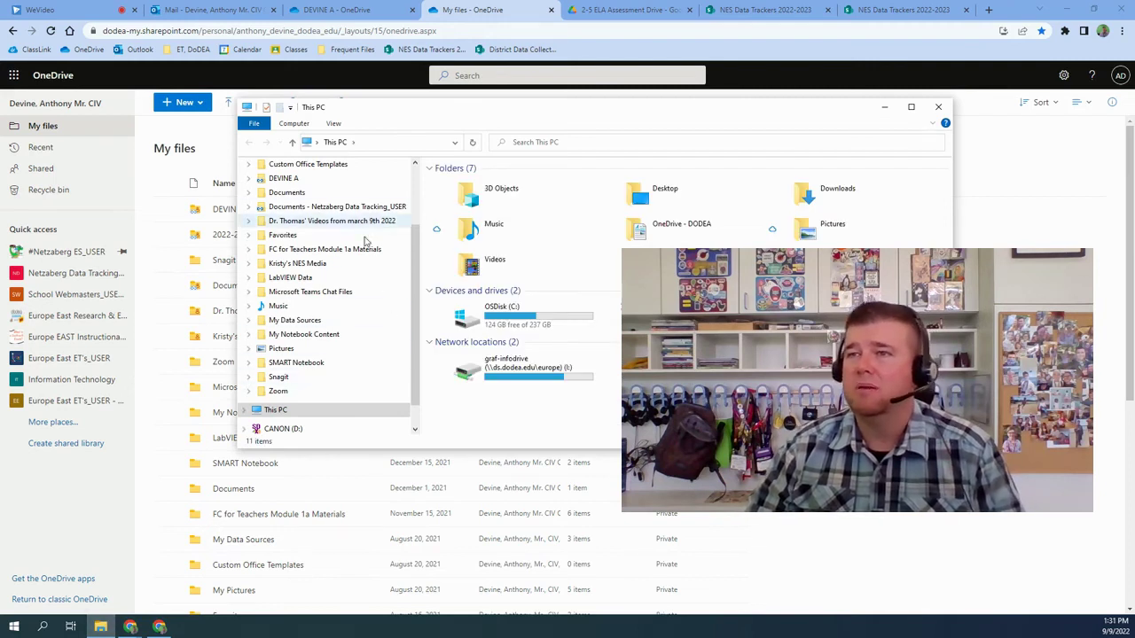
{"action": "mouse_move", "coordinate": [286, 193]}
{"action": "left_click", "coordinate": [284, 178]}
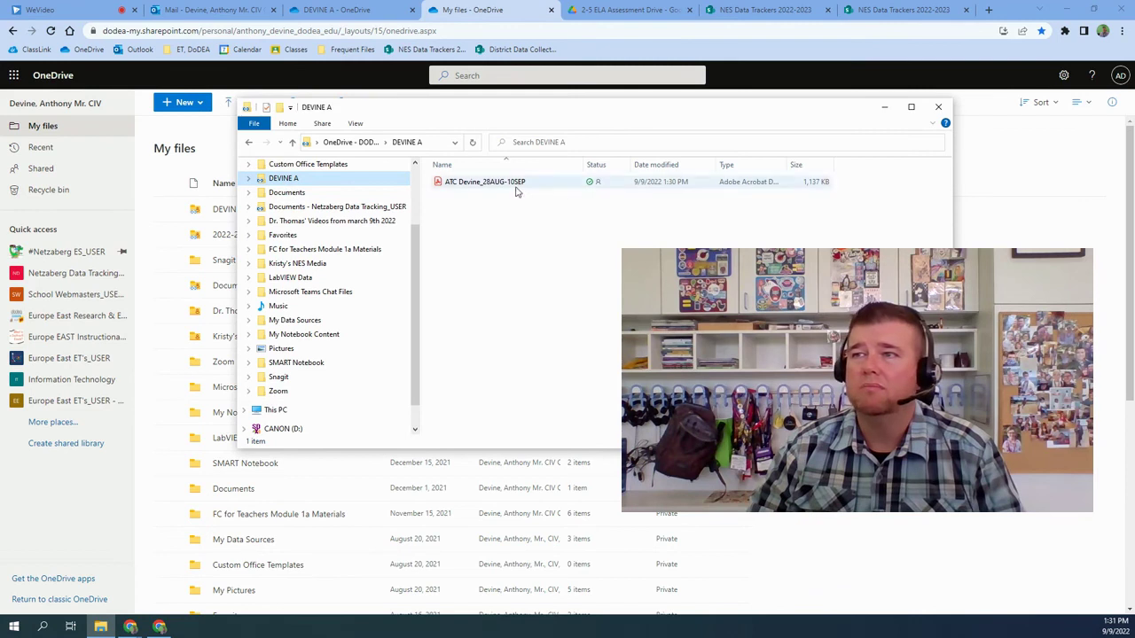